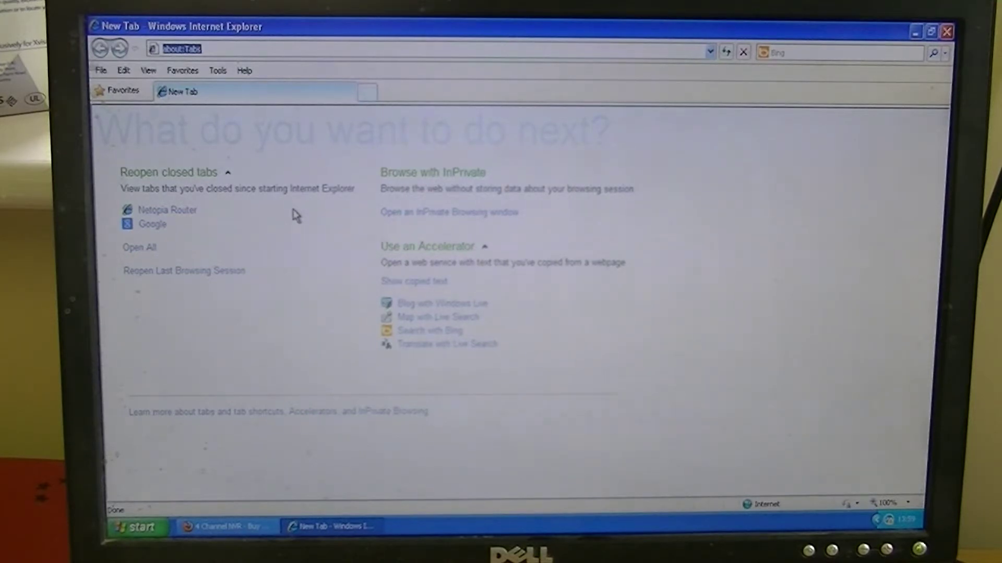
pyautogui.write('h')
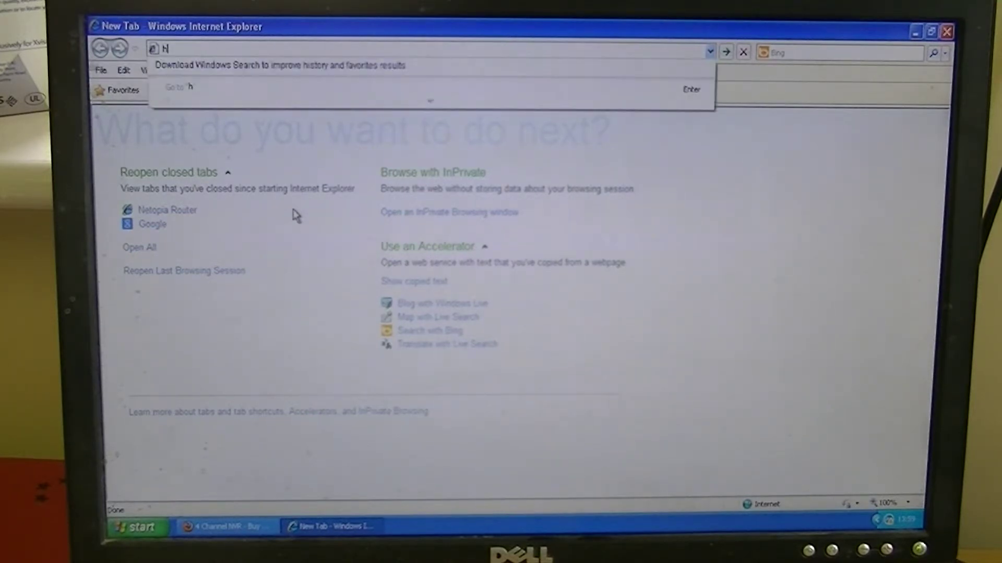
pyautogui.write('ttp://192.168.')
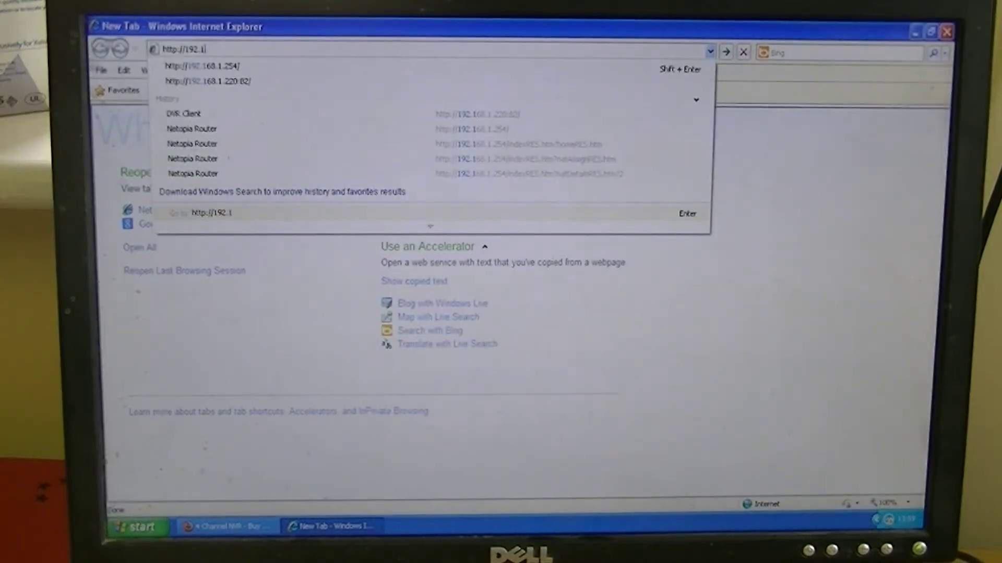
pyautogui.write('1.254')
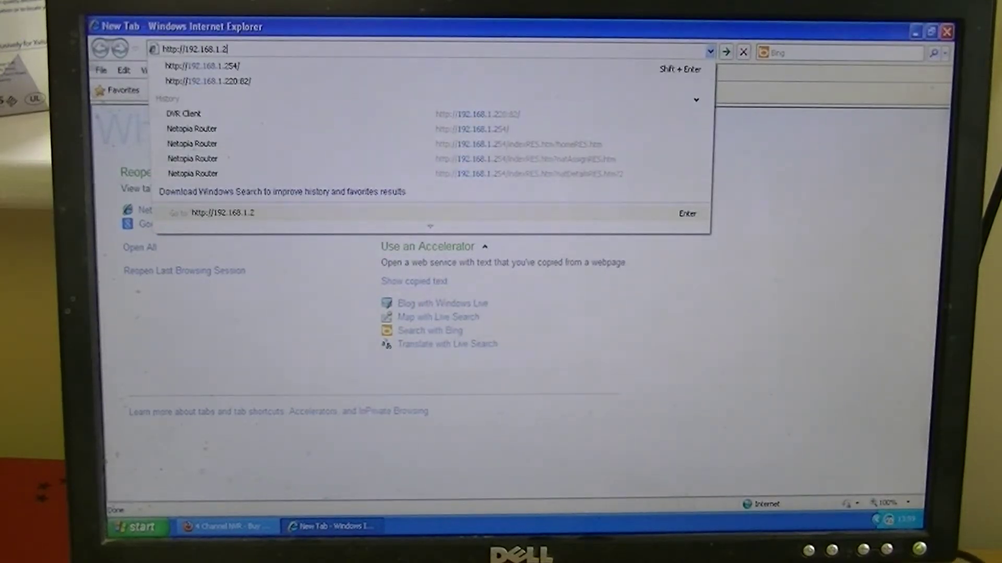
pyautogui.press('Return')
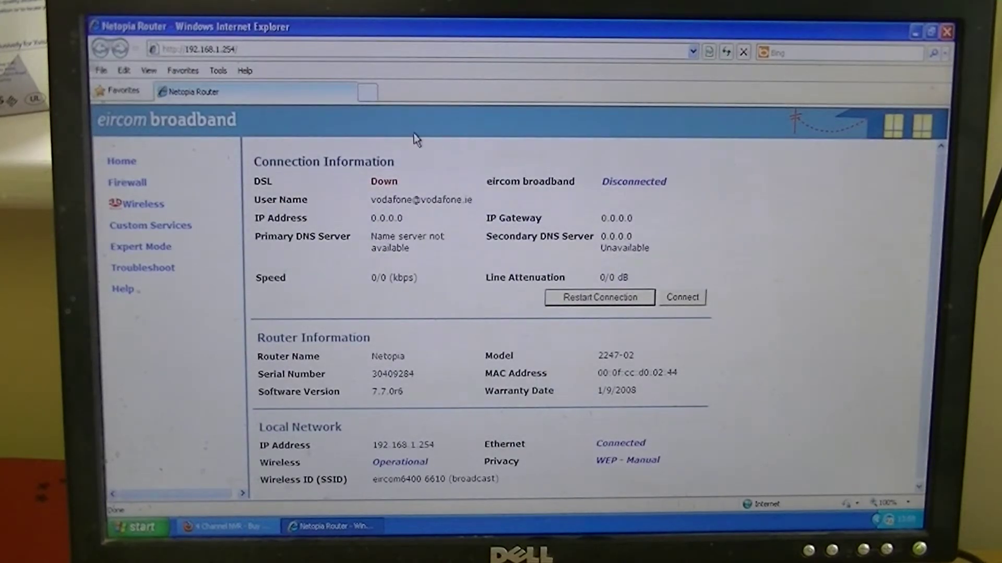
# Step: Go to Custom Services and begin defining a new custom service
pyautogui.click(137, 227)
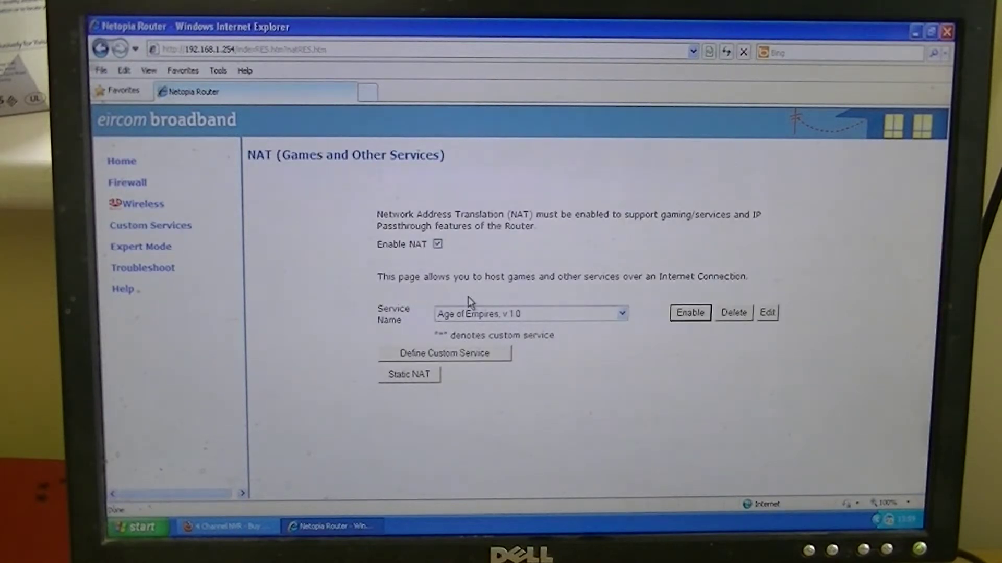
pyautogui.click(478, 356)
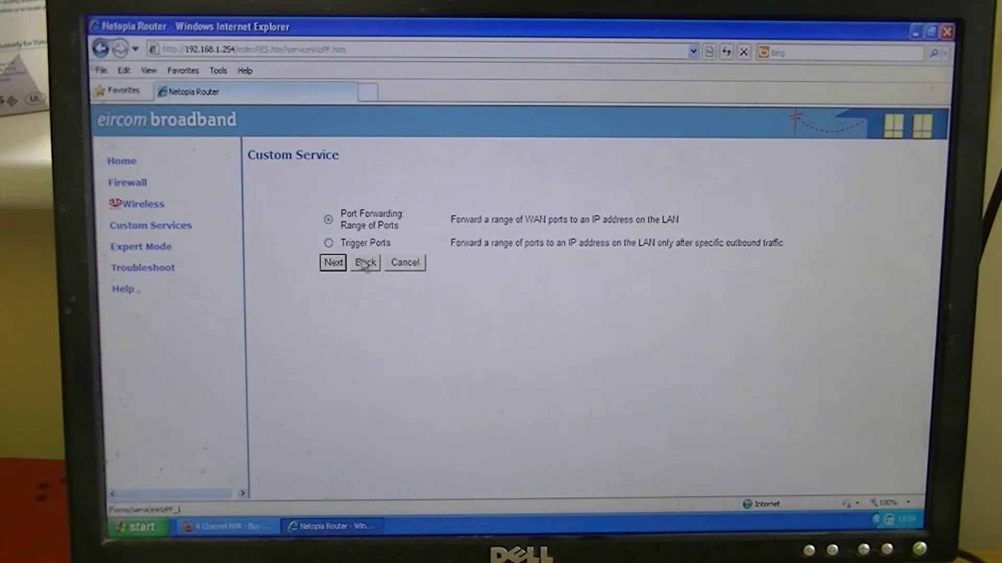
# Step: Define service 'nvr' with global ports 37777 to 37777 and base host port 80
pyautogui.click(334, 264)
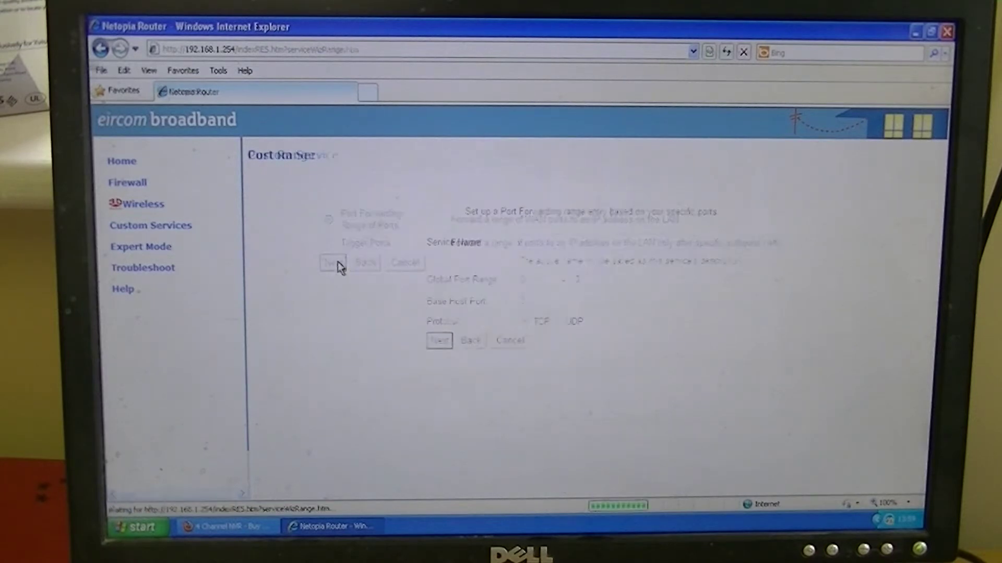
pyautogui.click(552, 243)
pyautogui.write('nvr')
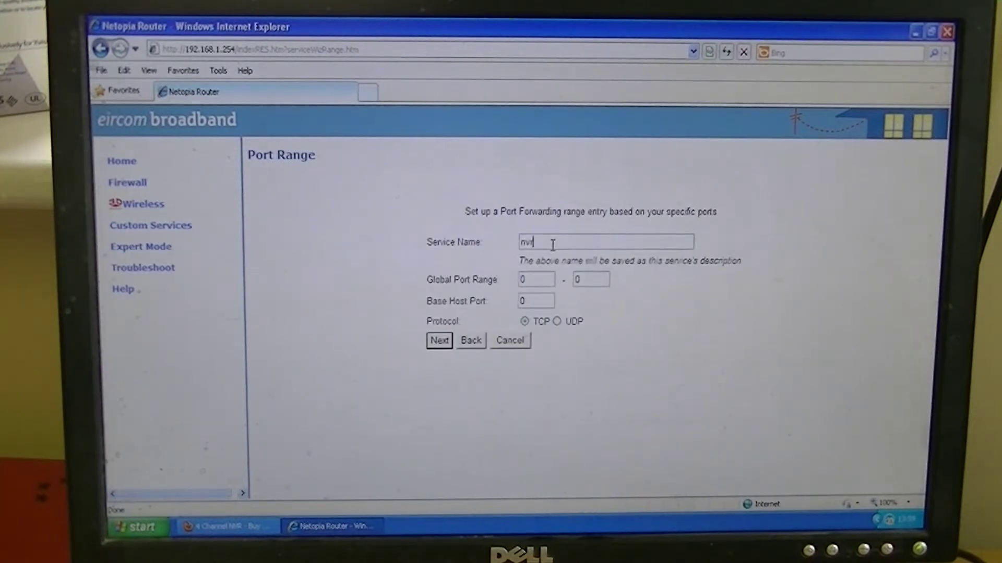
pyautogui.doubleClick(523, 280)
pyautogui.write('37777')
pyautogui.doubleClick(579, 280)
pyautogui.write('37777')
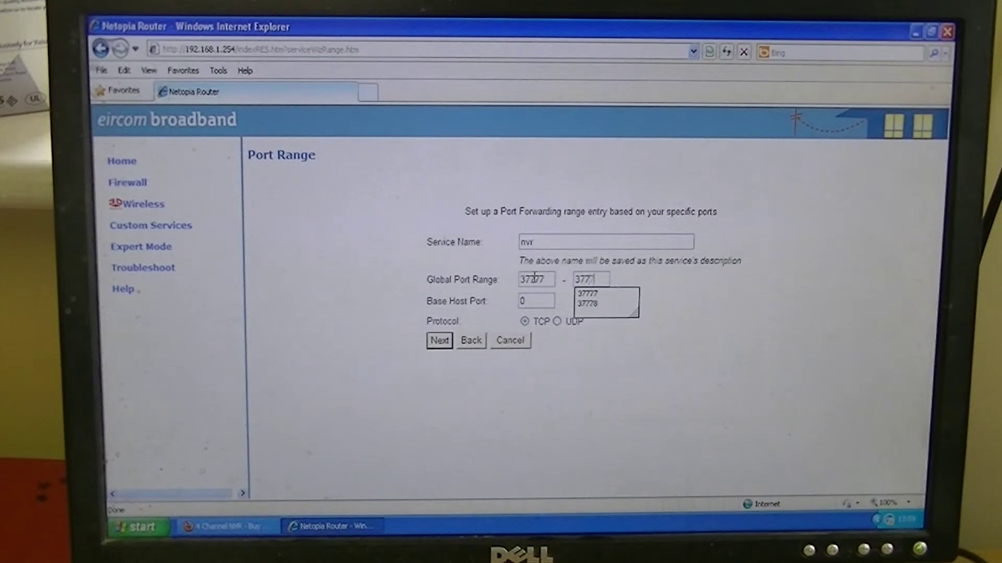
pyautogui.click(522, 303)
pyautogui.write('80')
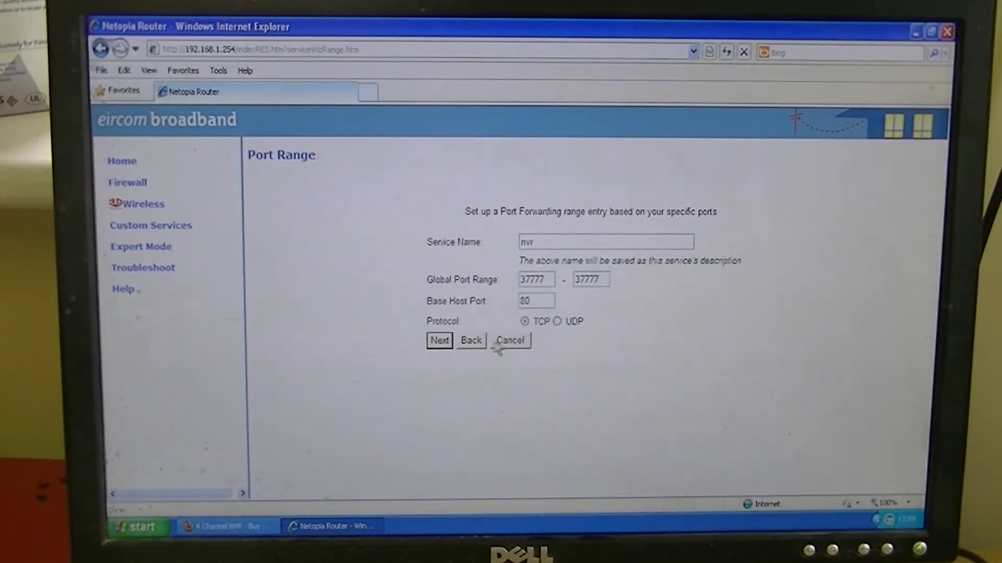
pyautogui.click(440, 340)
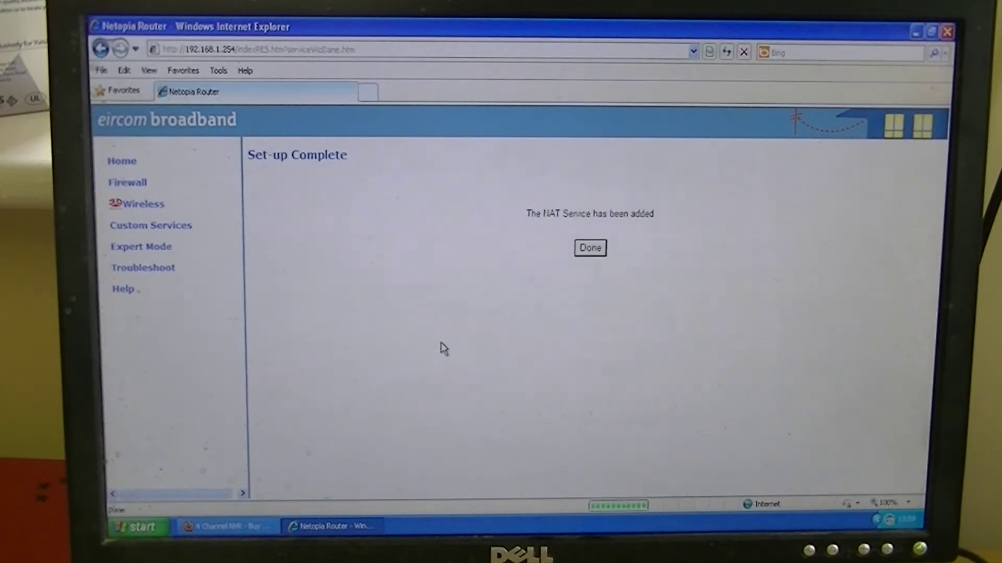
# Step: Select the custom 'nvr' service and enable it as a server on host 192.168.1.150
pyautogui.click(590, 249)
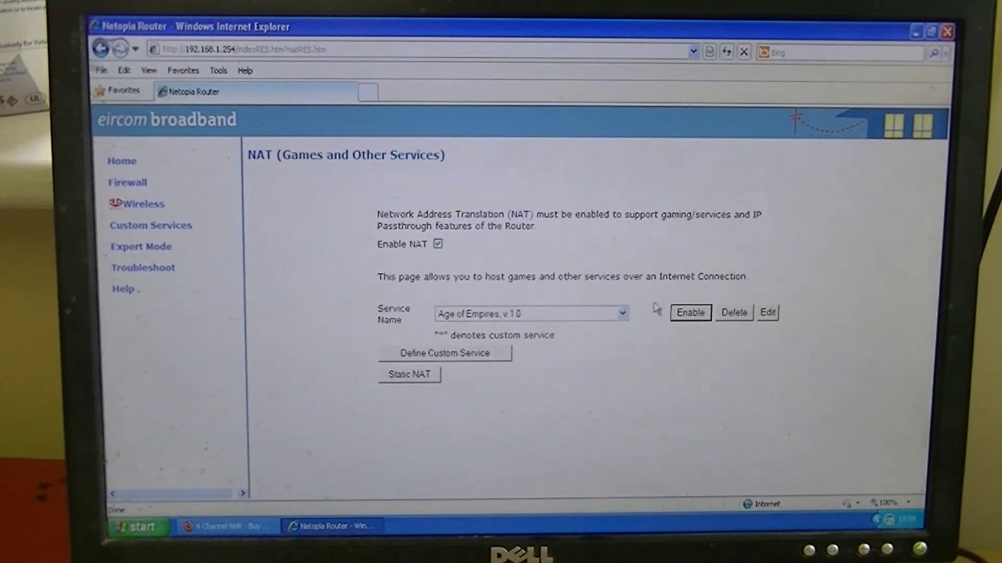
pyautogui.click(623, 314)
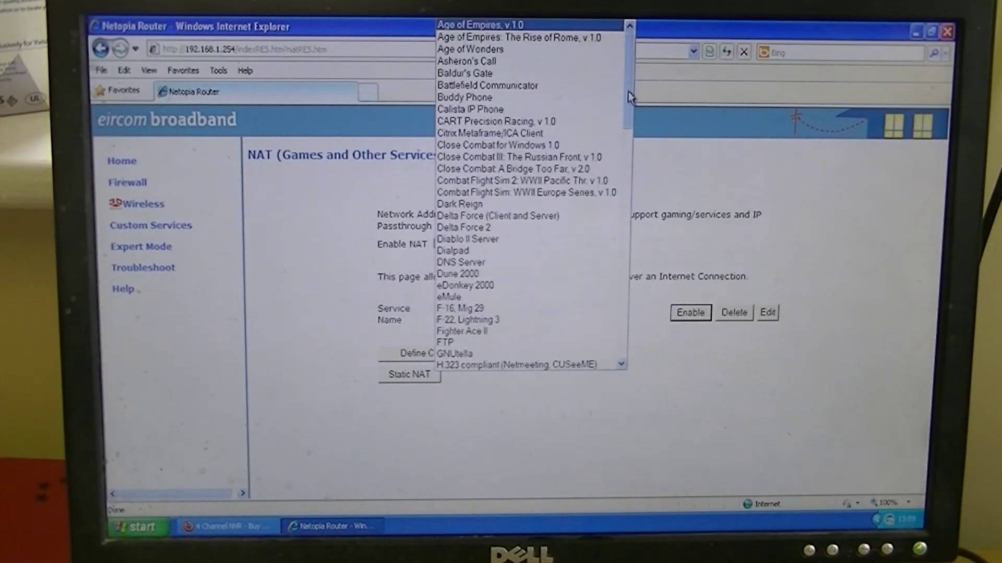
pyautogui.moveTo(630, 47); pyautogui.dragTo(625, 356)
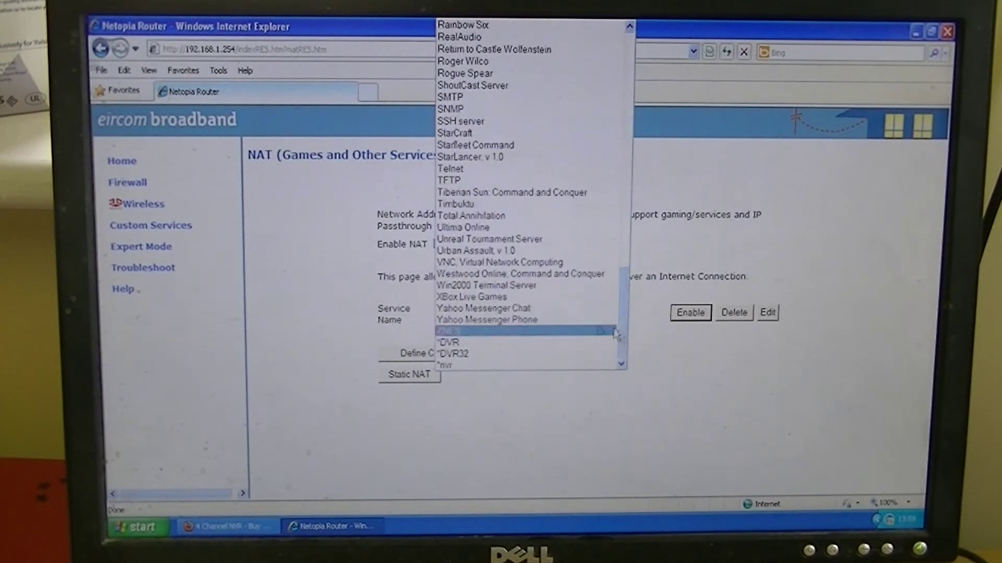
pyautogui.click(512, 363)
pyautogui.click(690, 313)
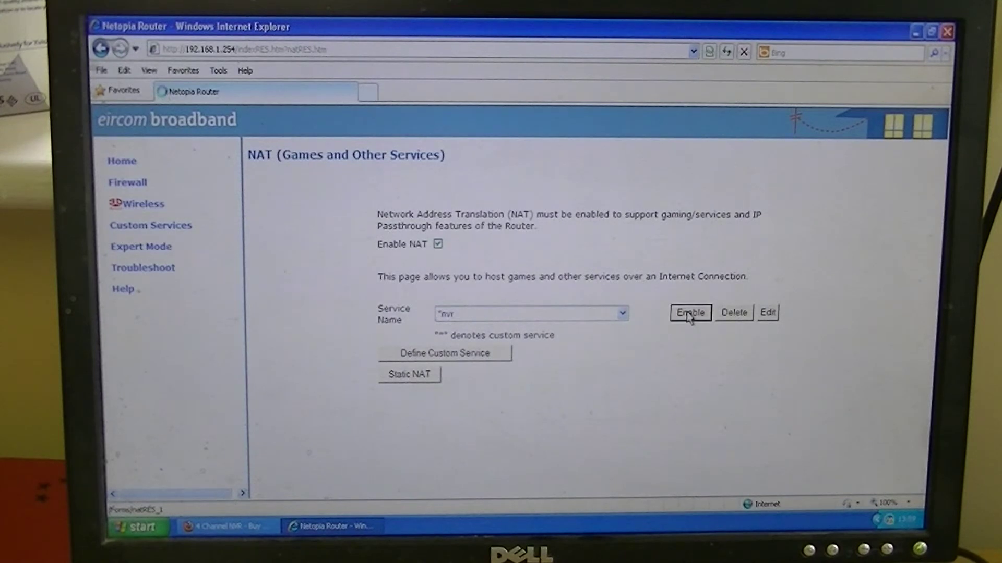
pyautogui.click(676, 239)
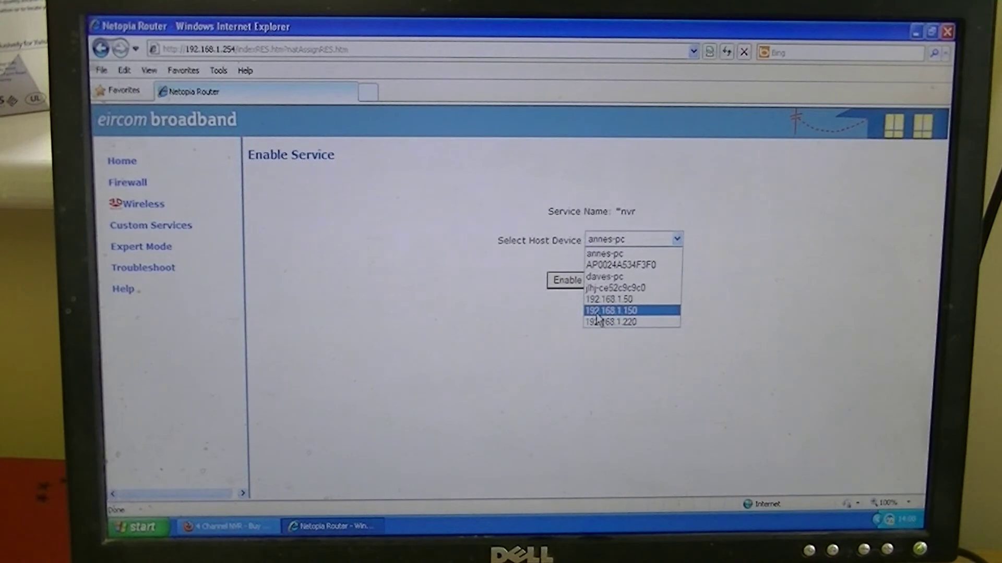
pyautogui.click(631, 311)
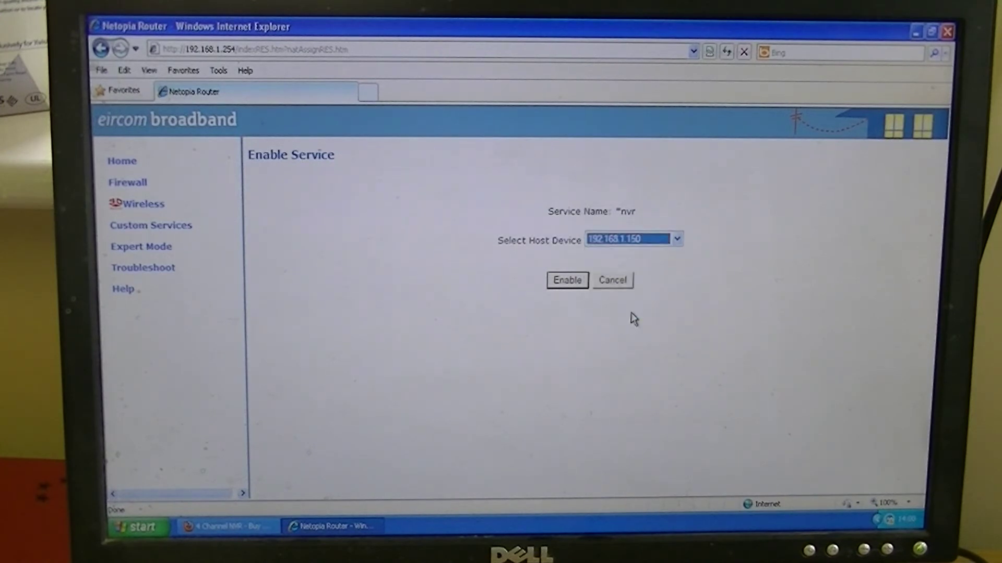
pyautogui.click(567, 281)
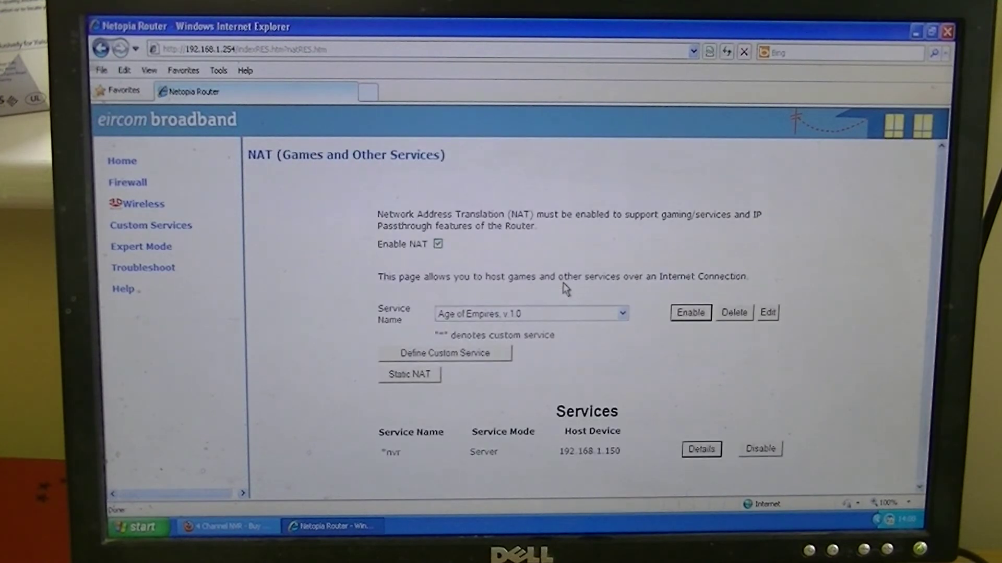